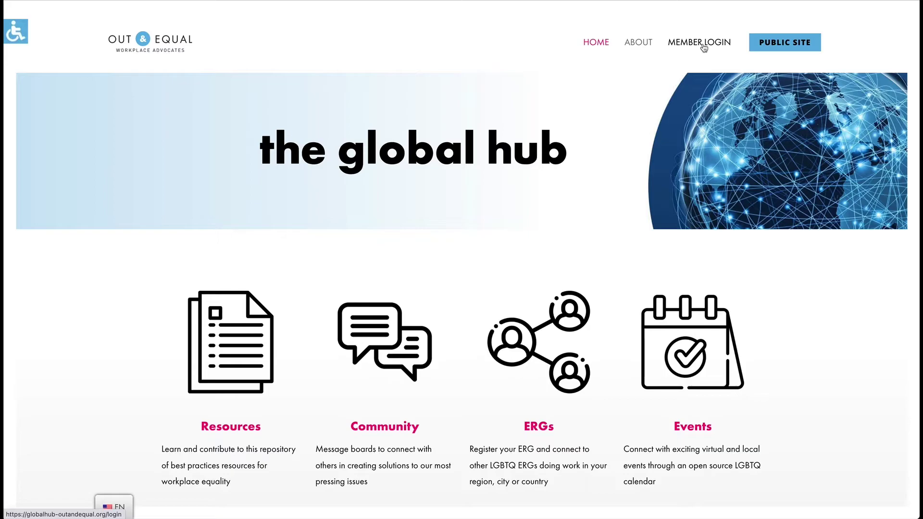
Log in to the member area as the company admin using the autofilled credentials.
click(702, 44)
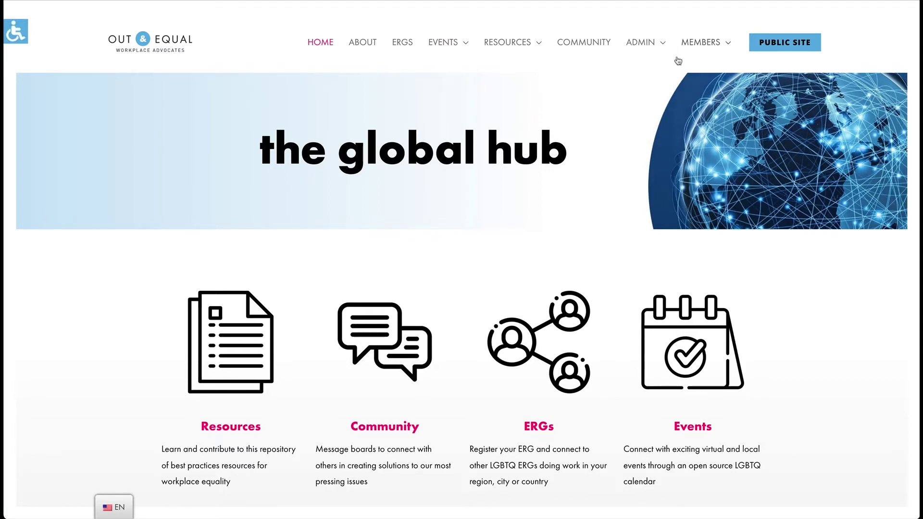
Open the Test Company card from MEMBERS > Company Directory.
mouse_move(689, 46)
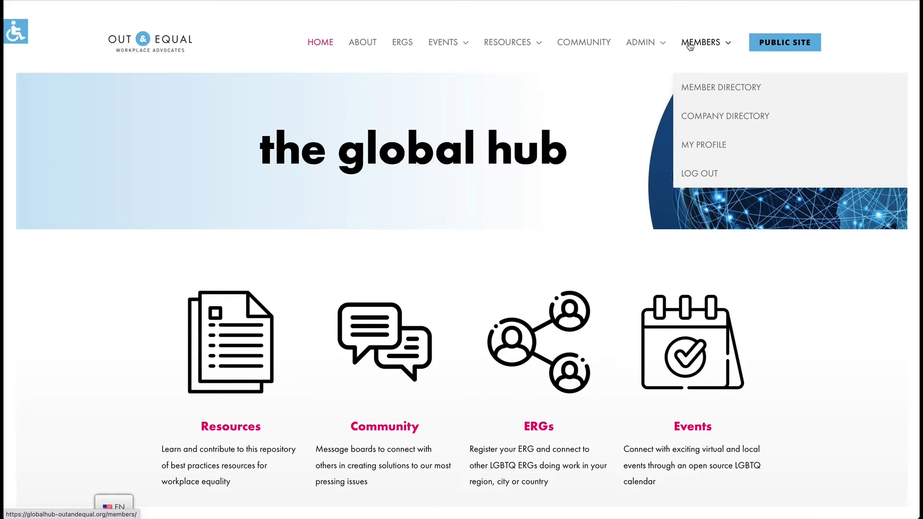
click(709, 123)
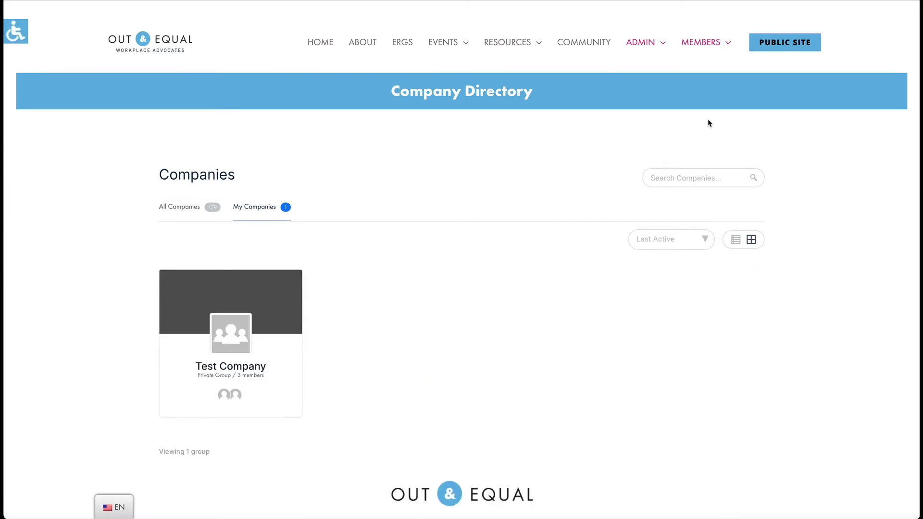
click(251, 373)
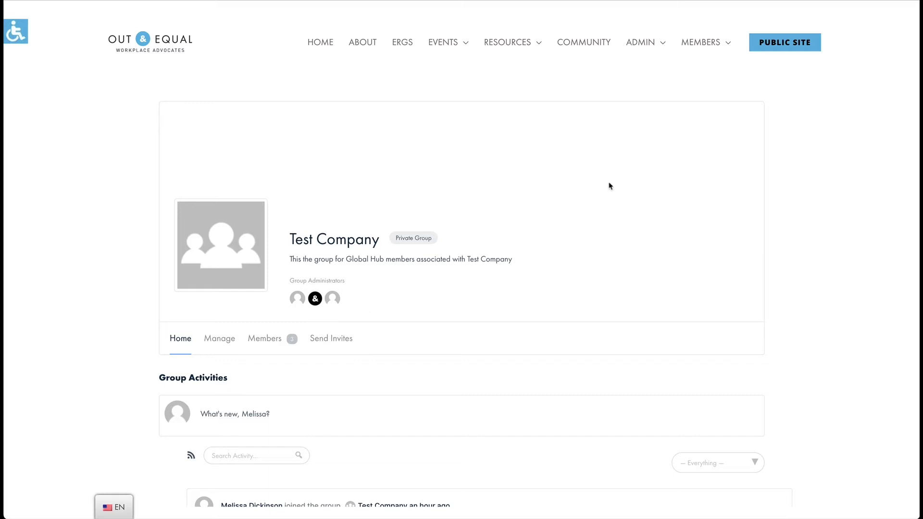
Show My Profile's Companies tab, listing Test Company (private, 3 members).
mouse_move(687, 53)
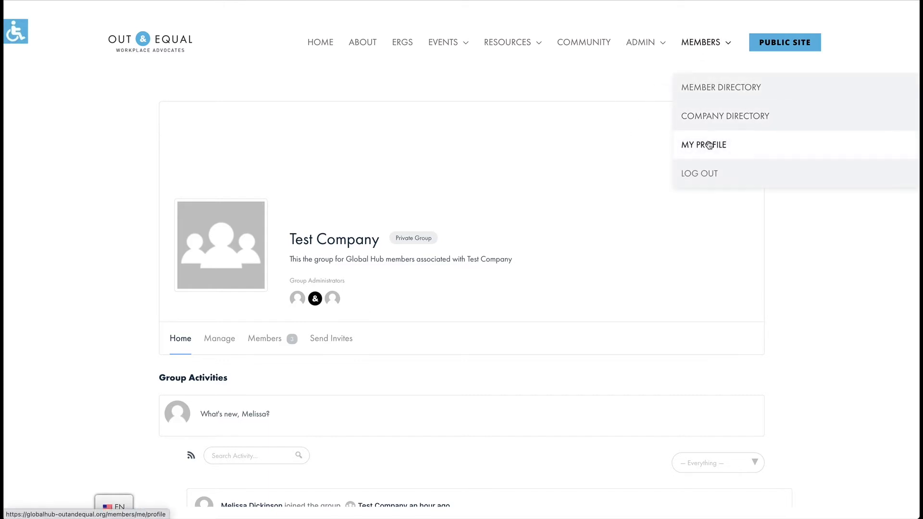
click(709, 145)
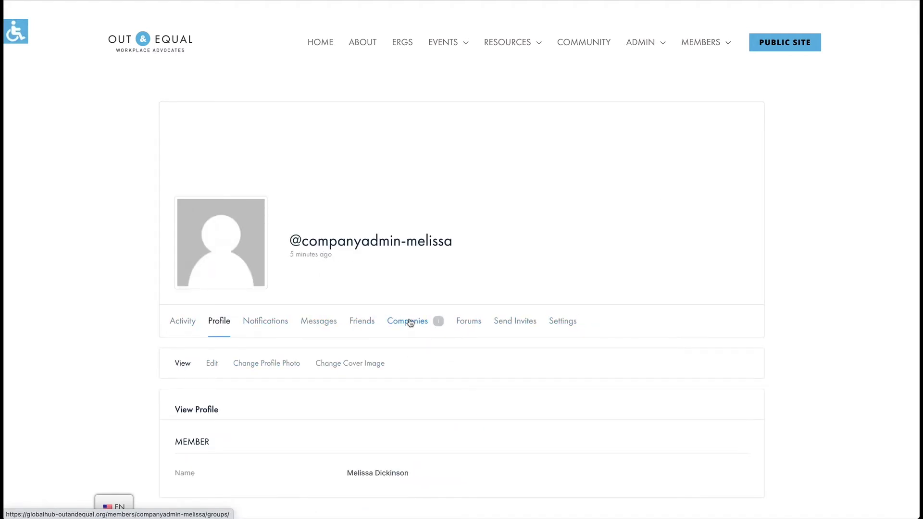
click(410, 322)
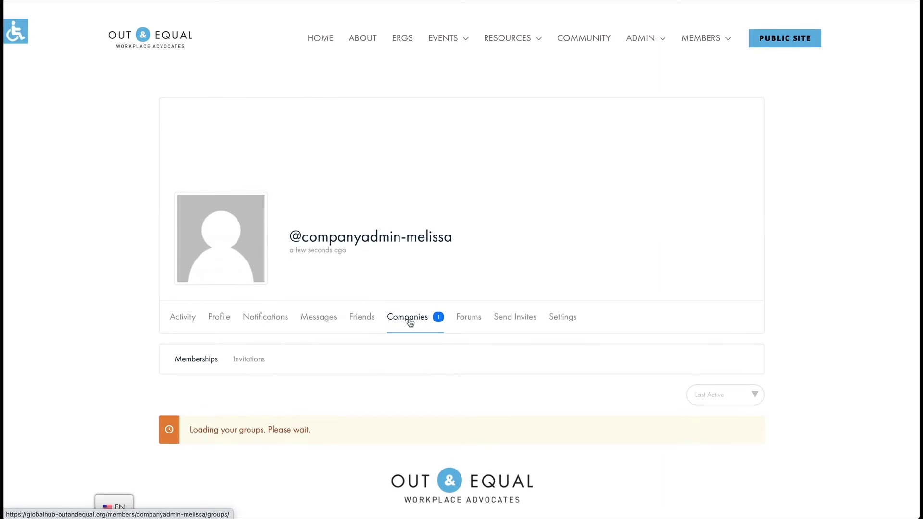
scroll(410, 322, down, 2)
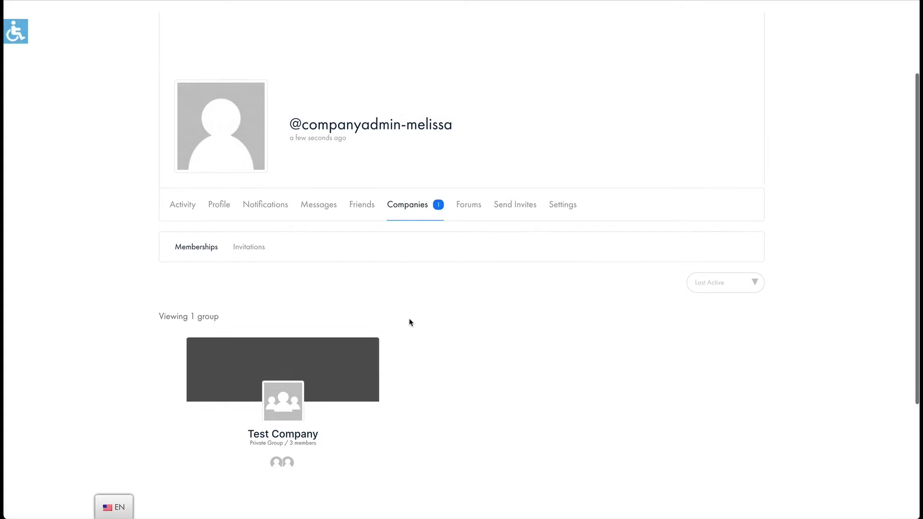
scroll(410, 322, up, 3)
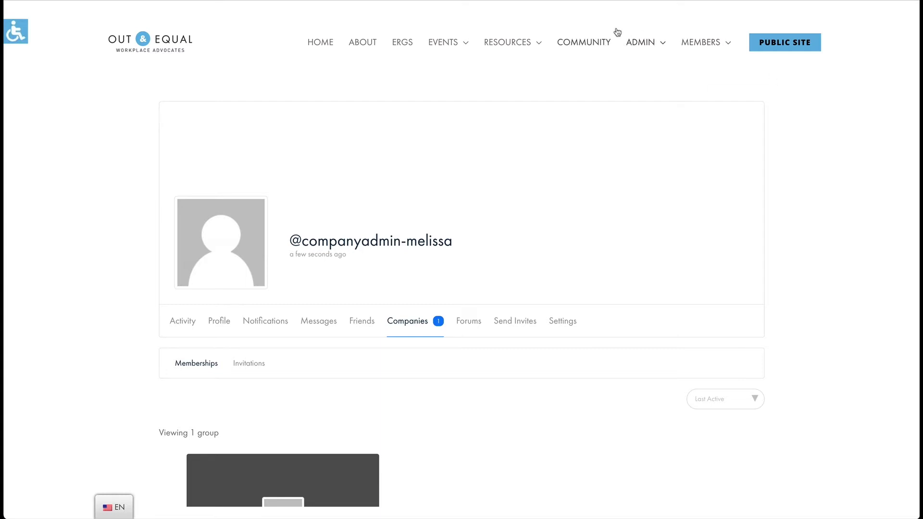
Open ADMIN > Onboard Team Members and review the Invite New Members form with 20 invitations remaining.
mouse_move(640, 42)
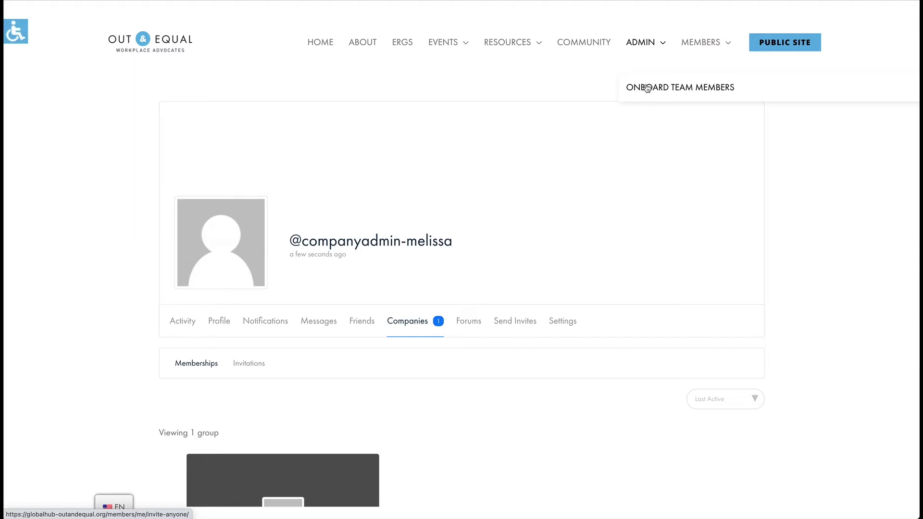
click(647, 88)
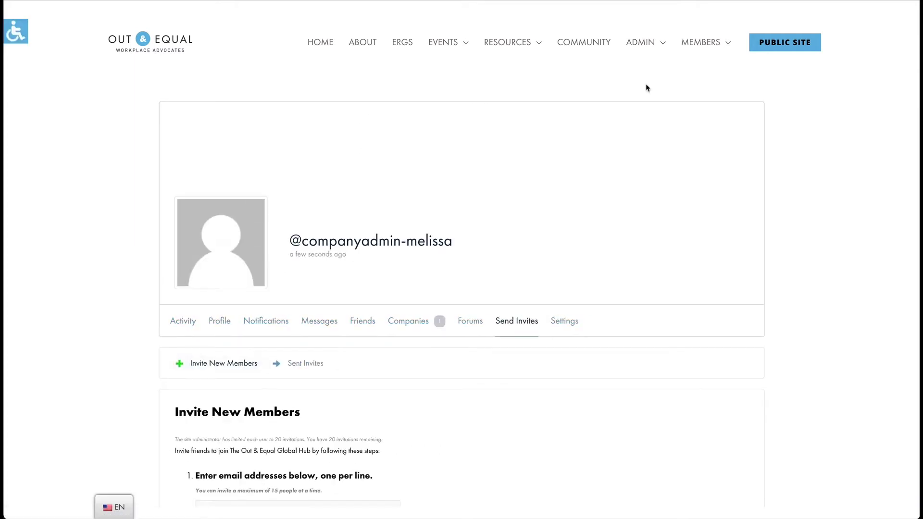
scroll(646, 366, down, 3)
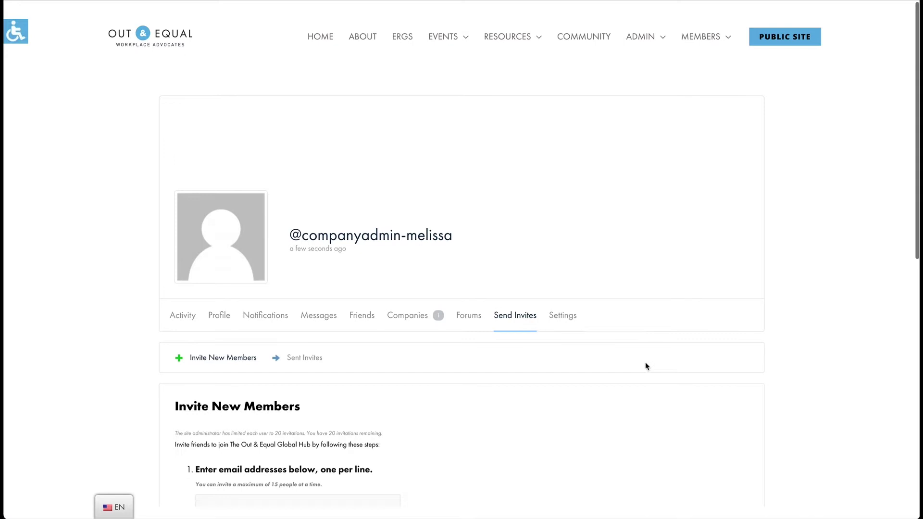
scroll(647, 366, down, 3)
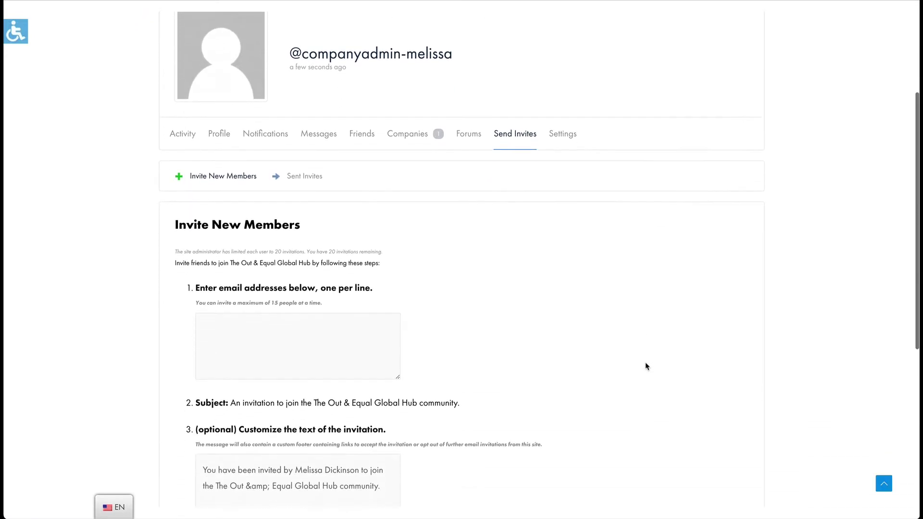
scroll(646, 366, down, 1)
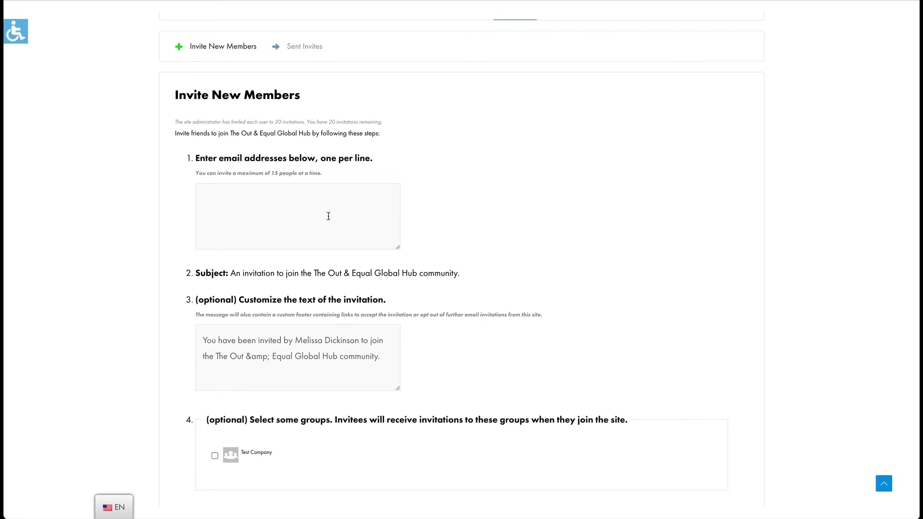
scroll(329, 216, down, 3)
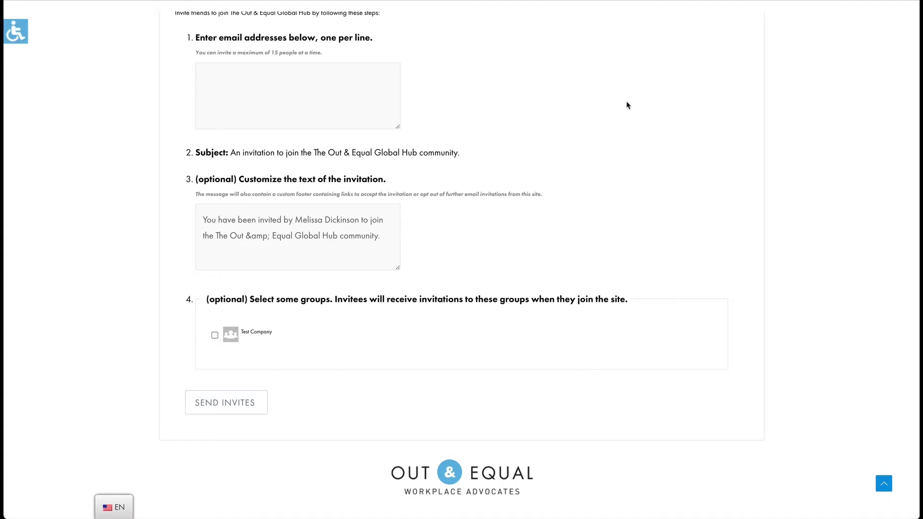
scroll(629, 103, up, 8)
scroll(627, 105, up, 2)
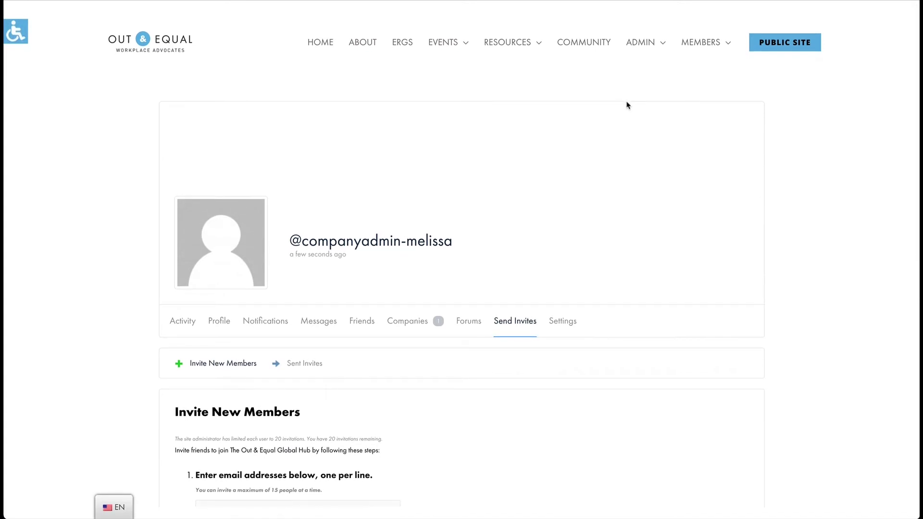
Reopen Test Company via MEMBERS > Company Directory and scroll to its activity feed.
mouse_move(706, 48)
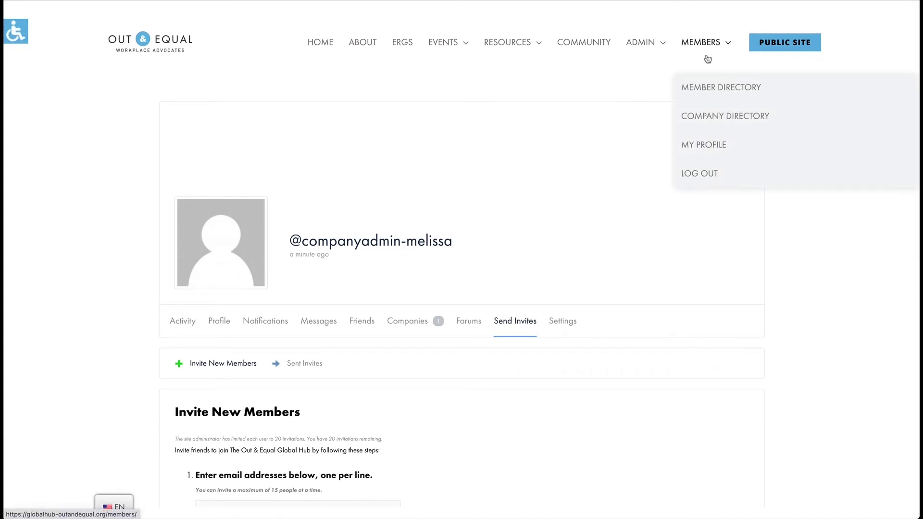
click(707, 128)
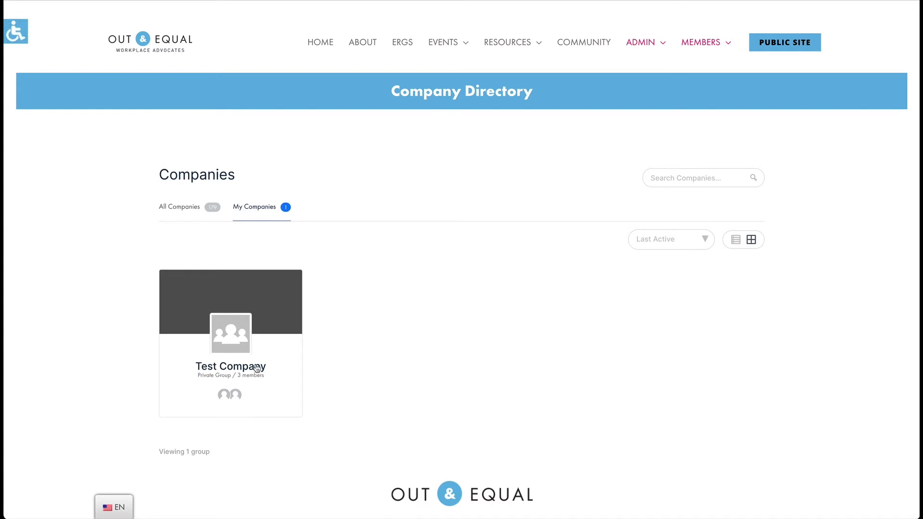
click(257, 368)
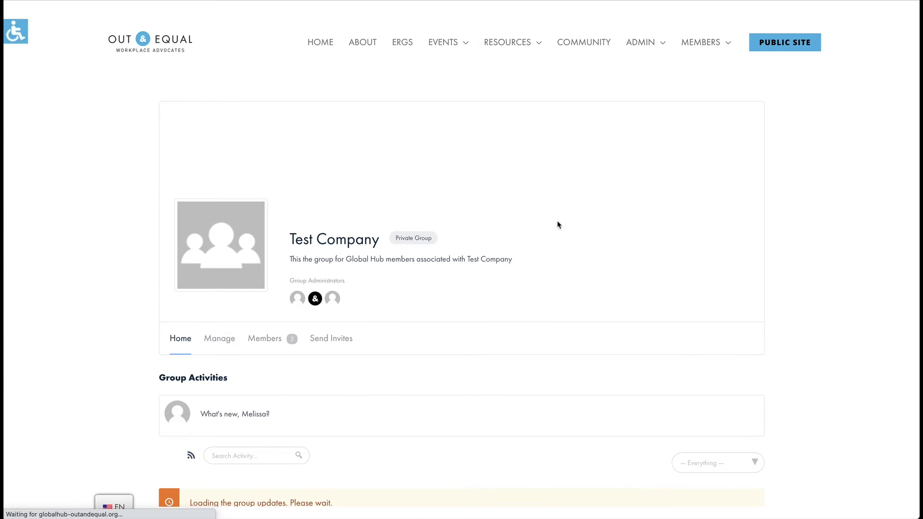
scroll(559, 224, down, 3)
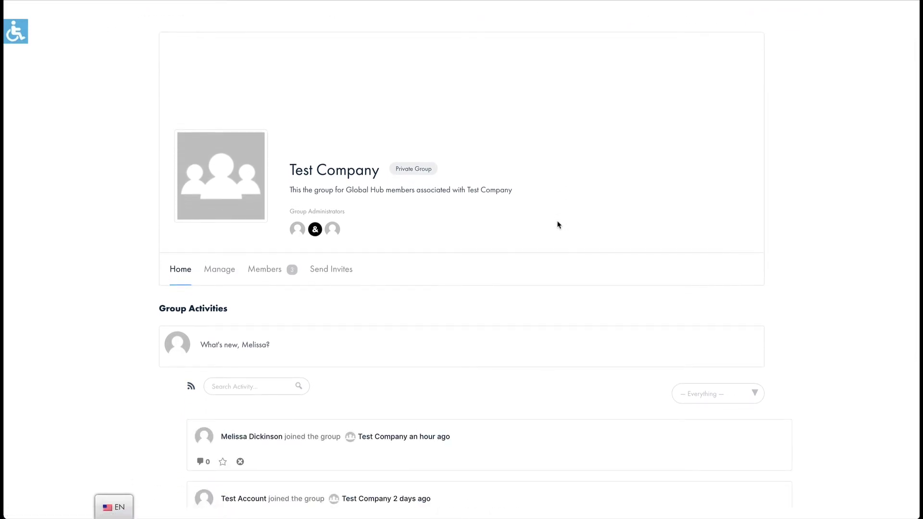
click(229, 270)
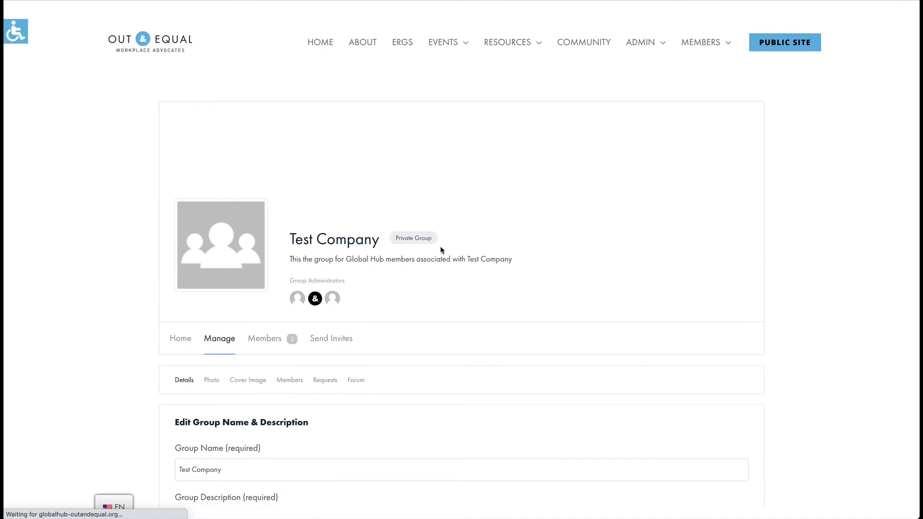
scroll(406, 281, down, 3)
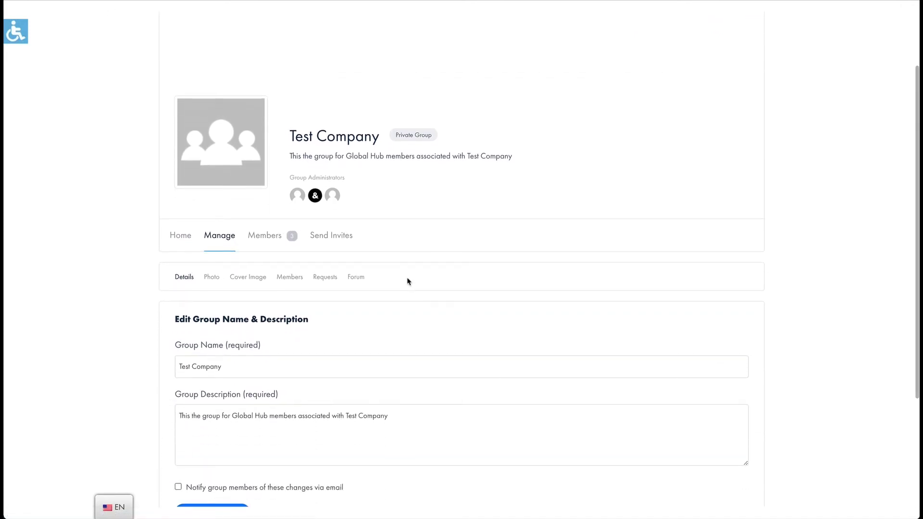
scroll(408, 281, down, 1)
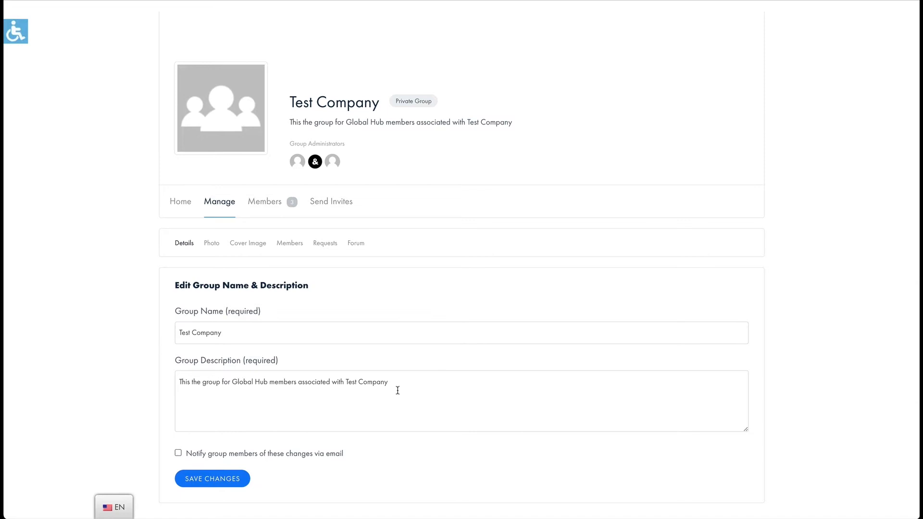
click(415, 387)
text(. Make this as descriptive as you like.)
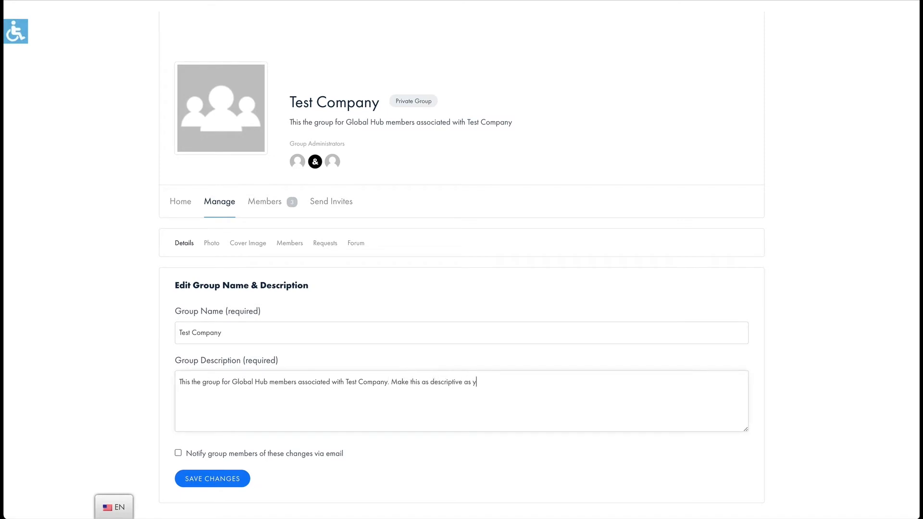
click(196, 485)
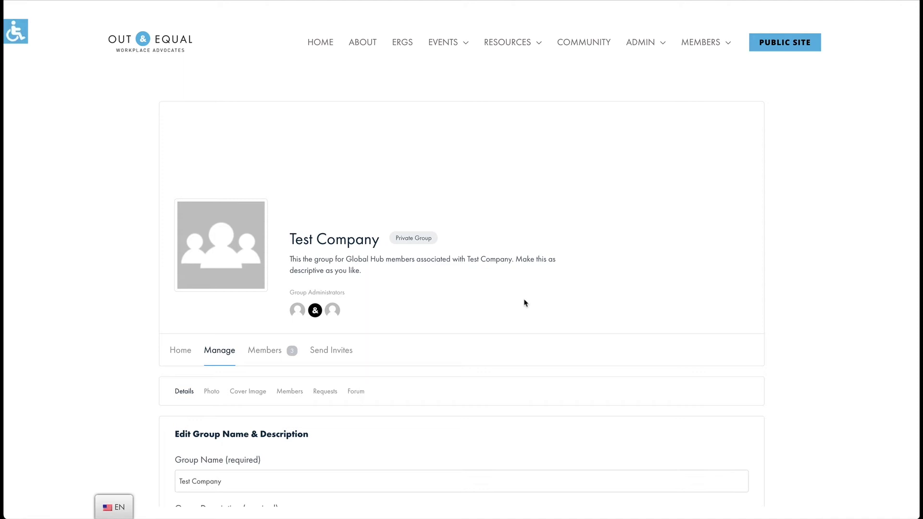
scroll(525, 303, down, 3)
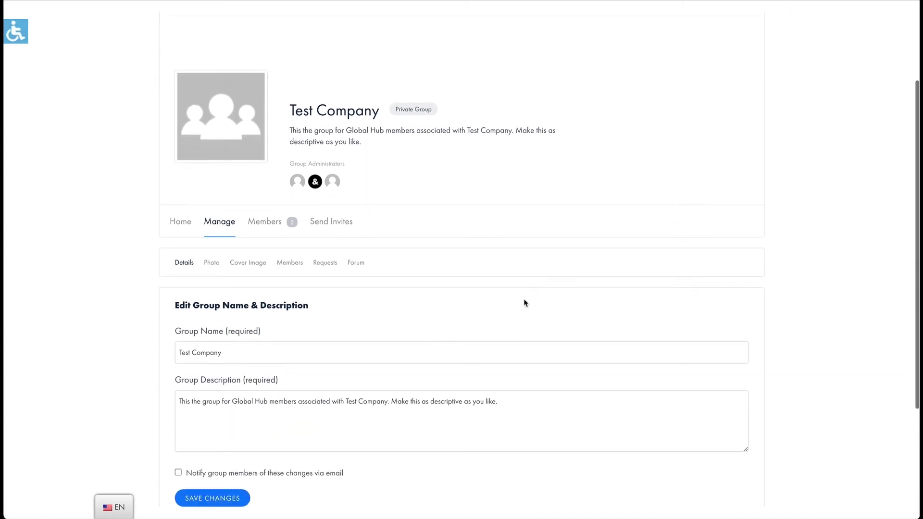
scroll(525, 303, down, 1)
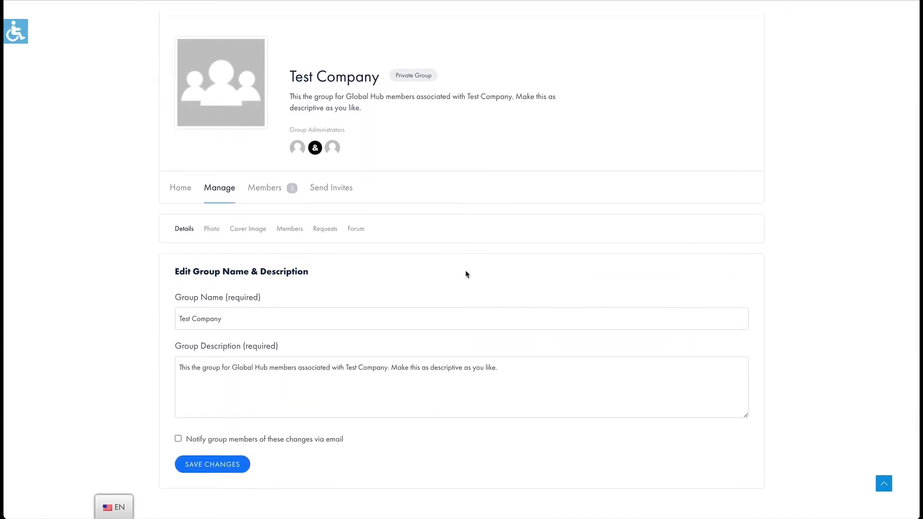
Upload logalt_logo_website_square.jpg as the group photo, cropped to cover the whole logo.
click(216, 232)
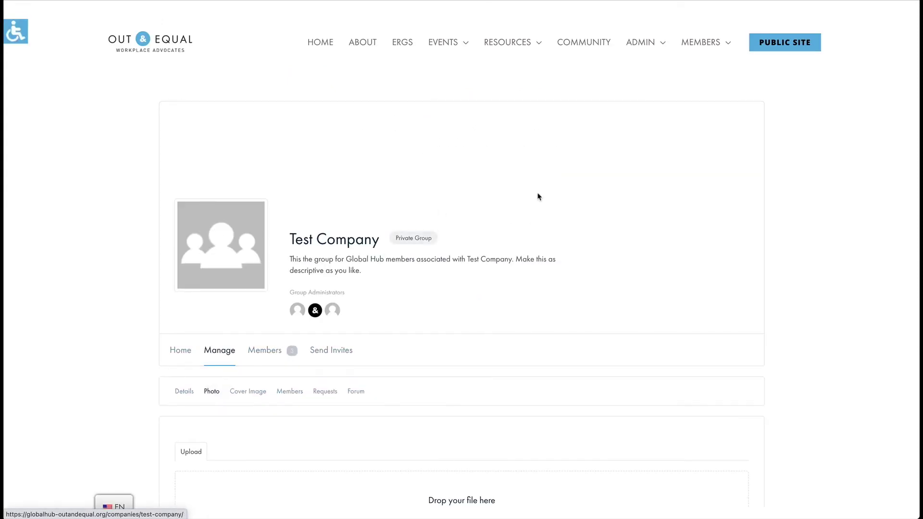
scroll(528, 182, down, 2)
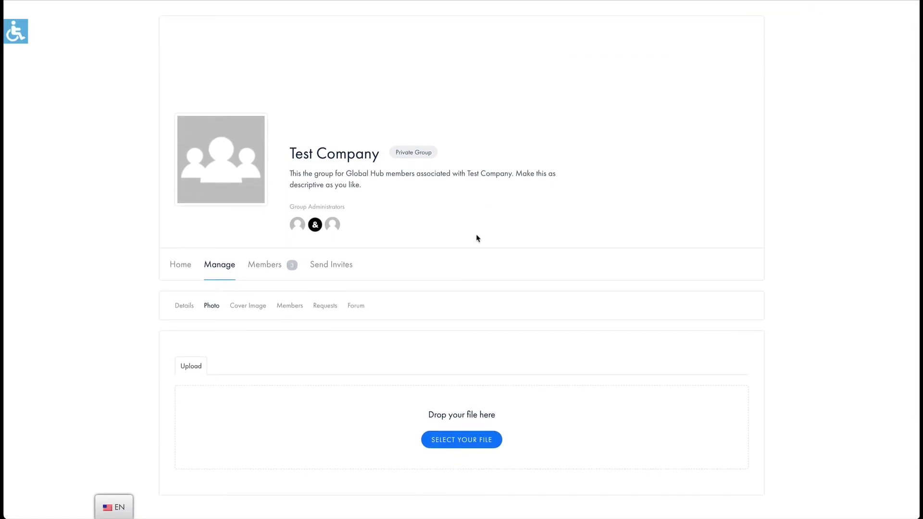
click(460, 440)
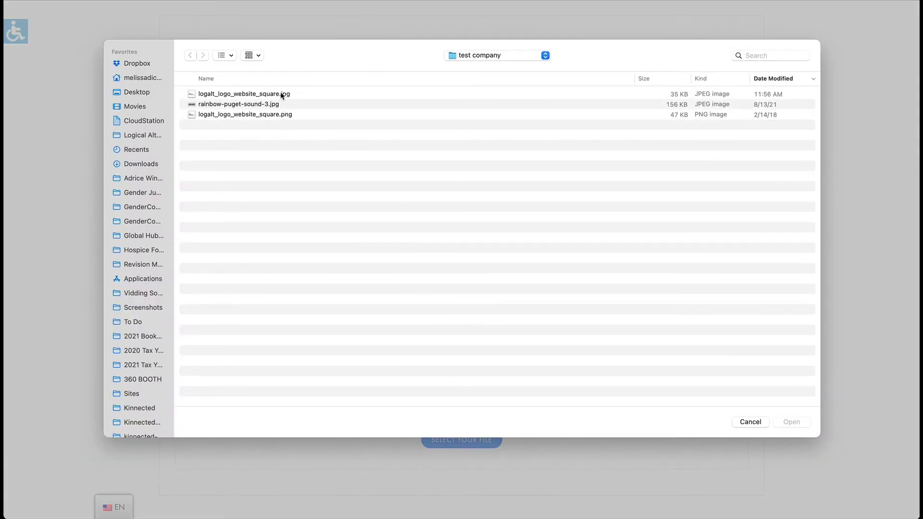
double_click(282, 93)
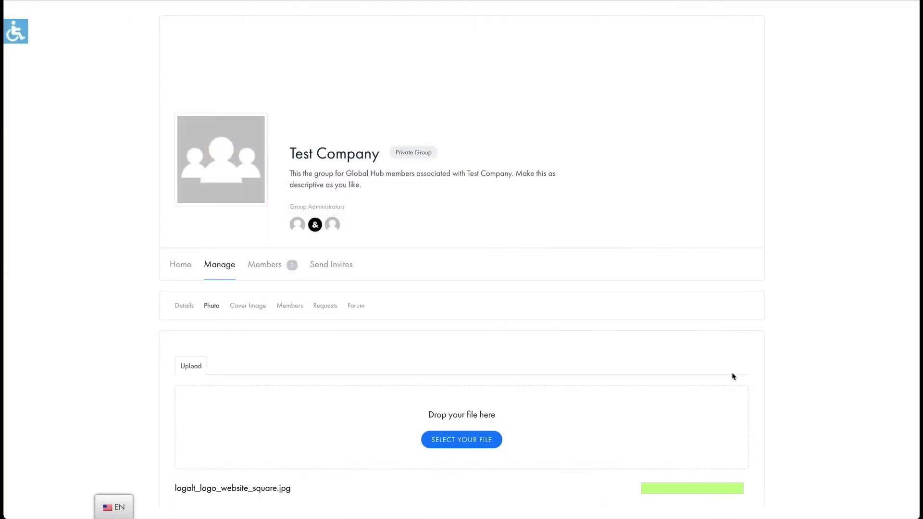
scroll(601, 288, down, 3)
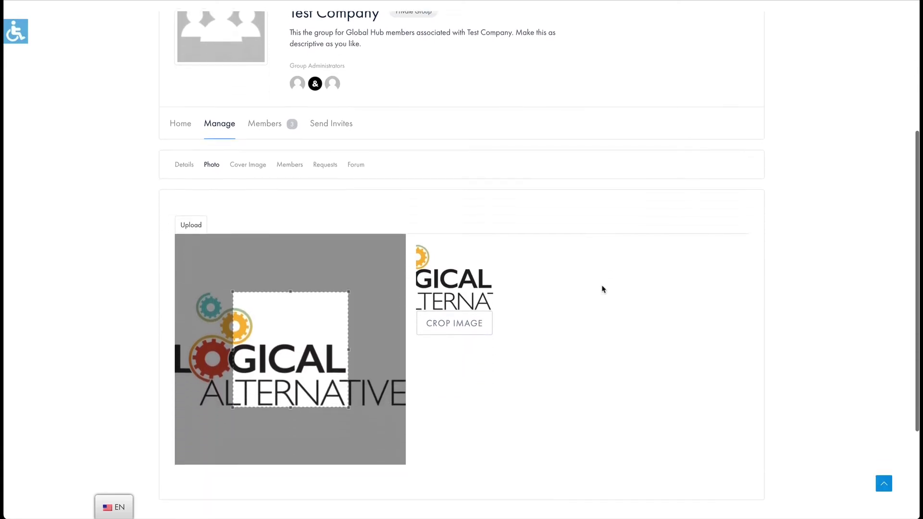
drag(233, 273, 151, 220)
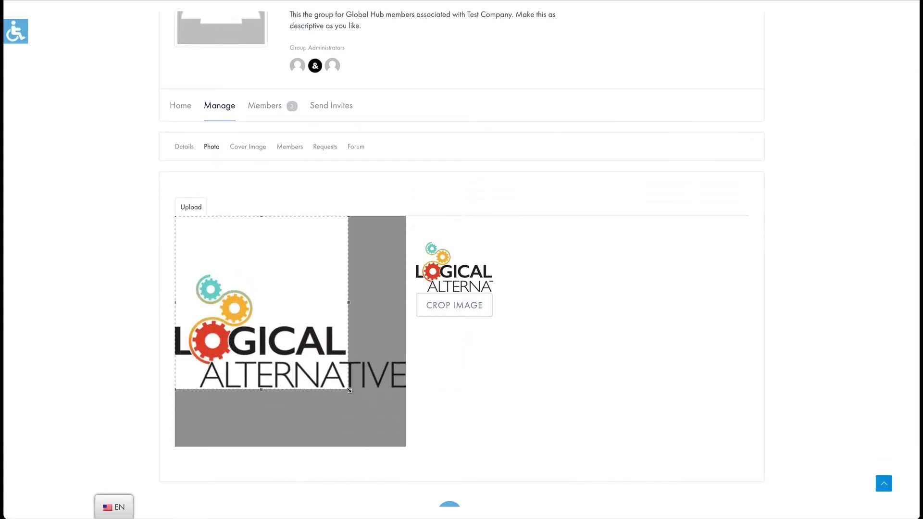
drag(349, 390, 456, 485)
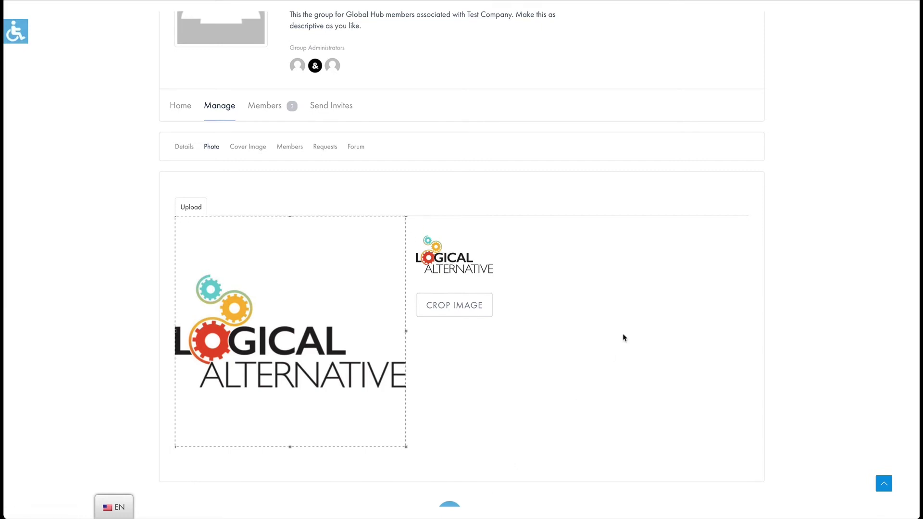
click(454, 306)
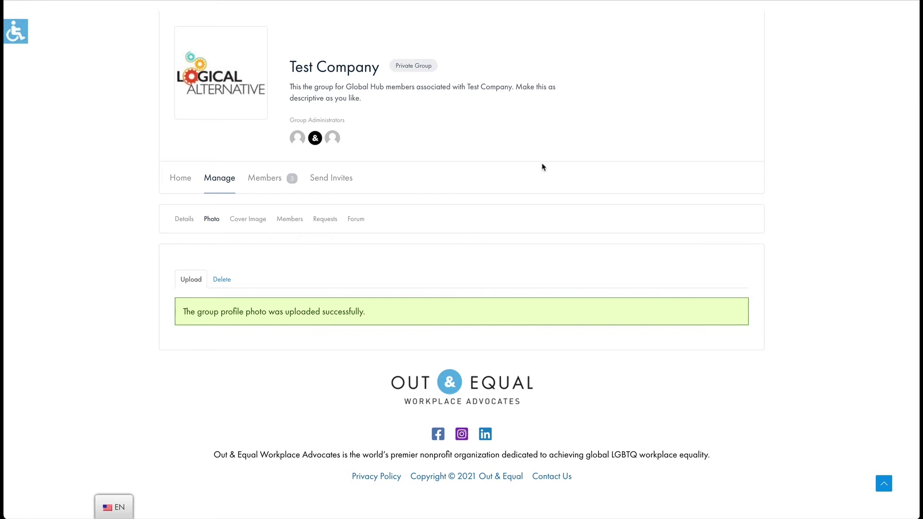
Upload rainbow-puget-sound-3.jpg as Test Company's cover image.
scroll(469, 292, down, 2)
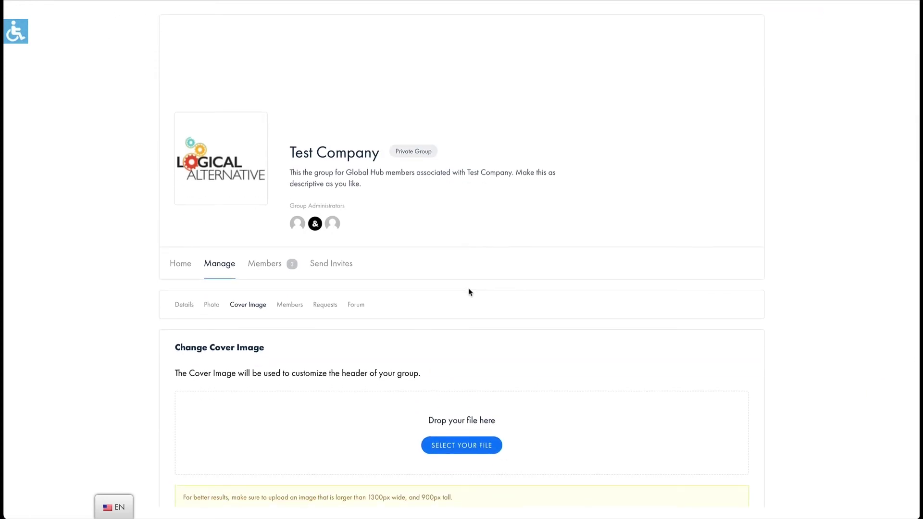
click(473, 449)
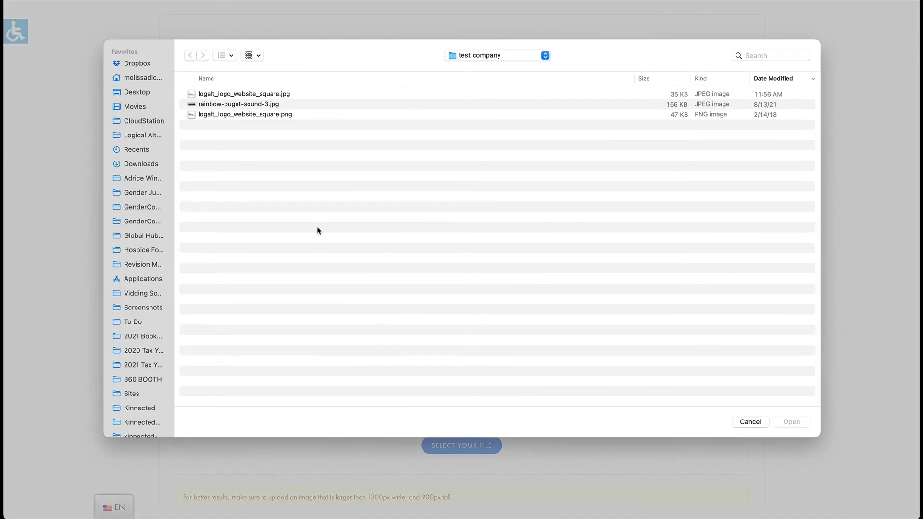
double_click(256, 108)
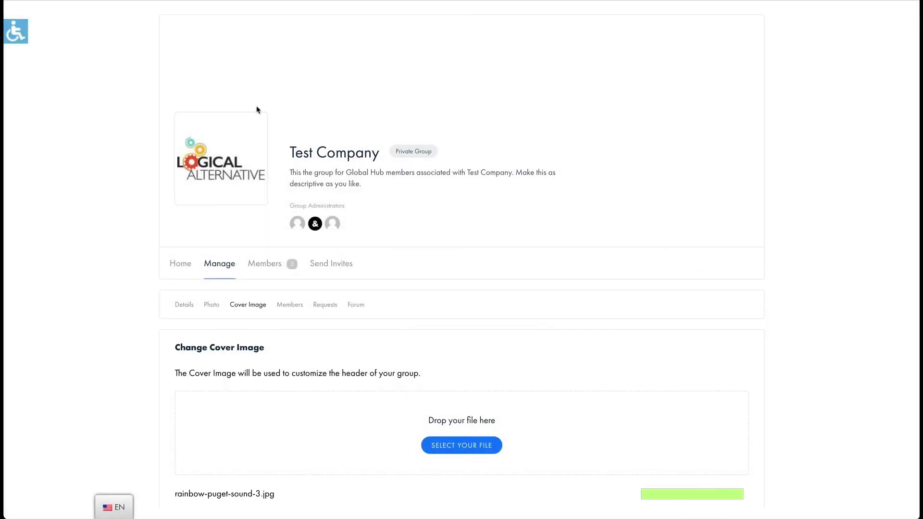
scroll(451, 197, down, 1)
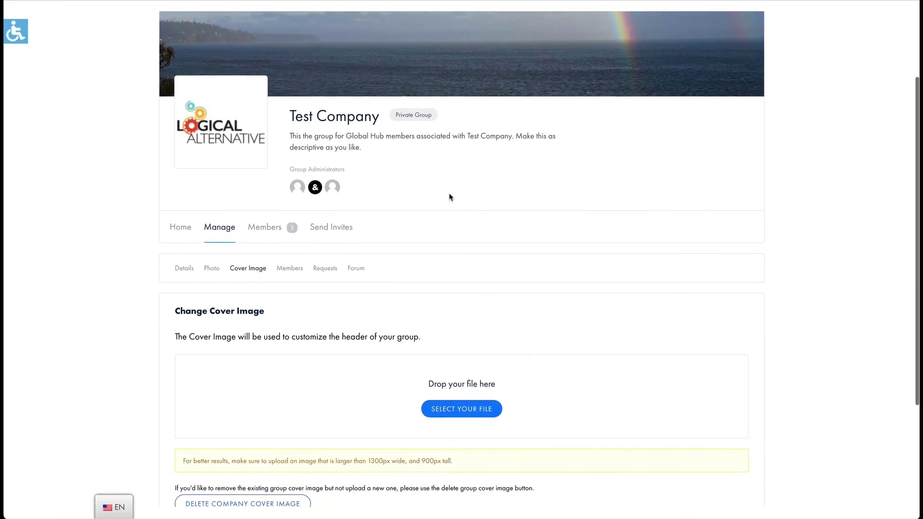
scroll(449, 192, down, 2)
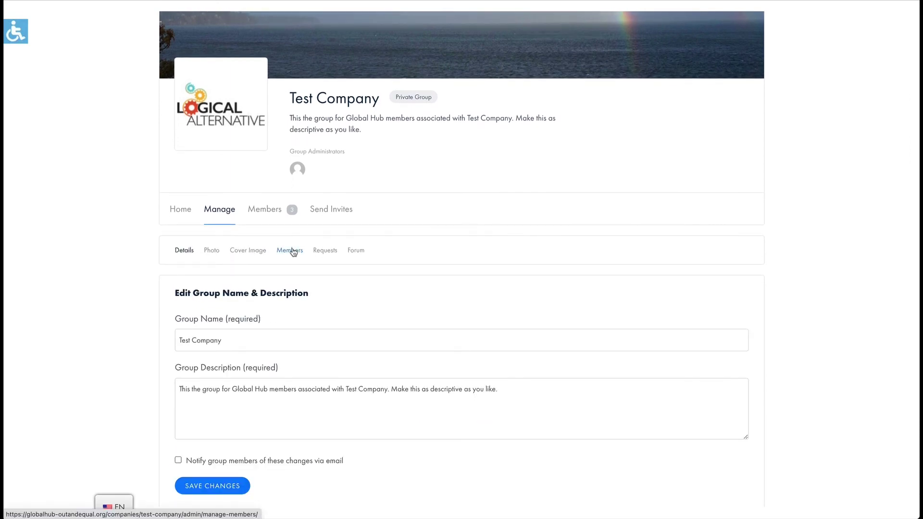
Review the Manage > Members table showing one administrator and two members.
click(291, 251)
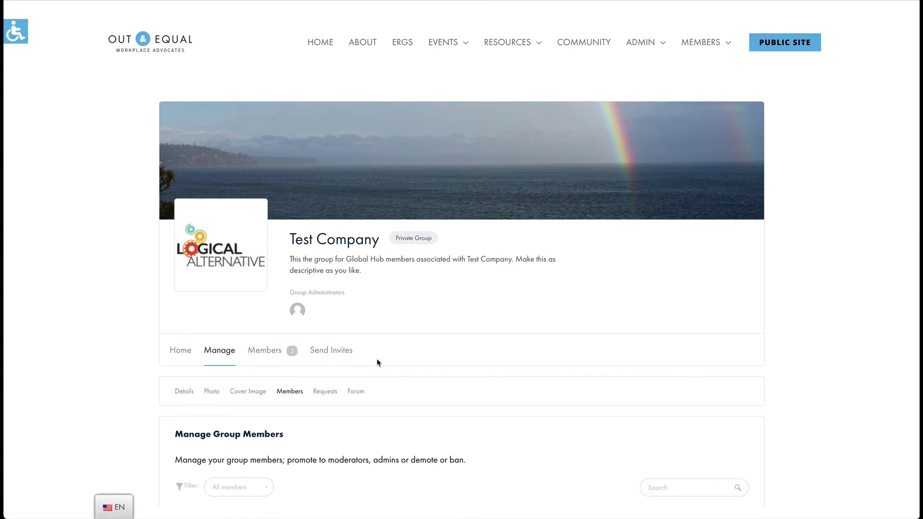
scroll(409, 315, down, 3)
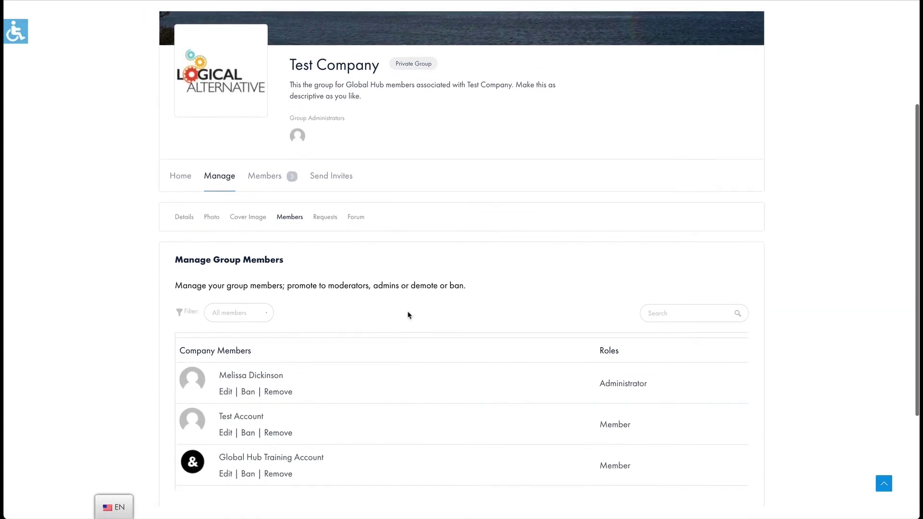
scroll(408, 315, down, 1)
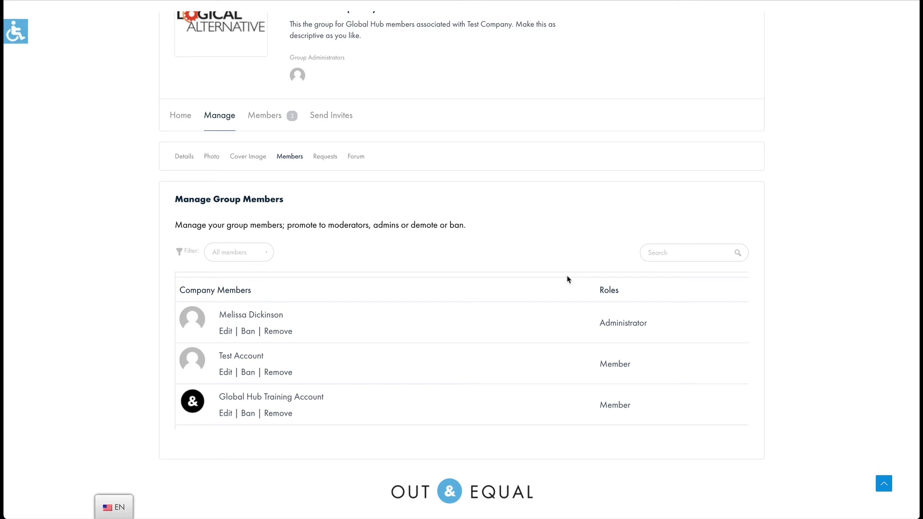
scroll(568, 280, up, 3)
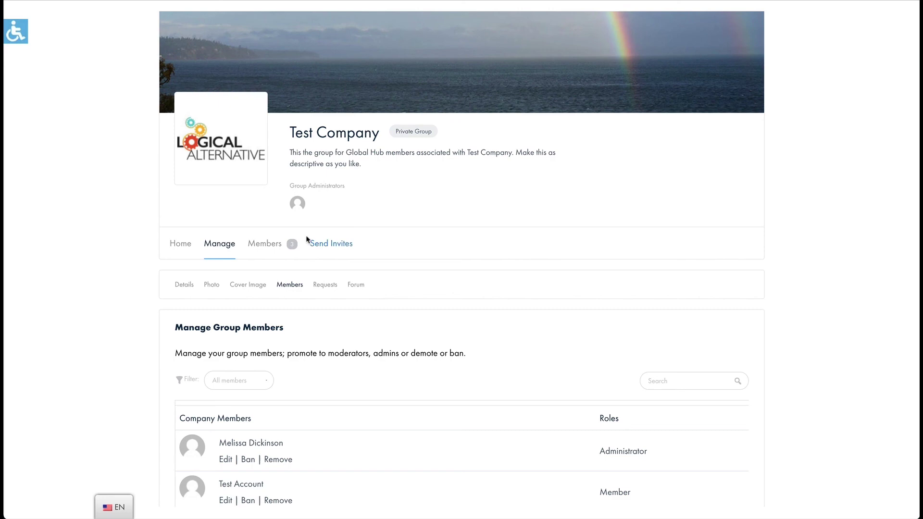
Show the Send Invites form down to its optional Test Company group section.
click(317, 245)
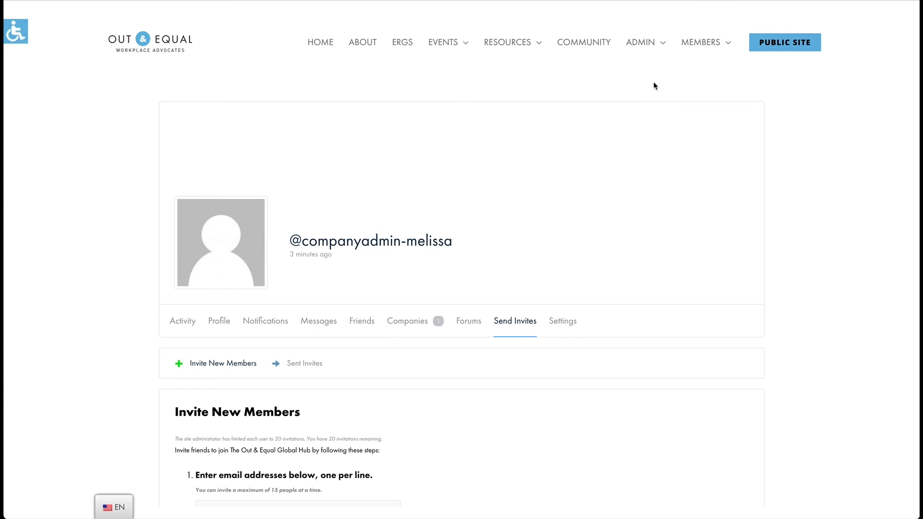
scroll(663, 173, down, 2)
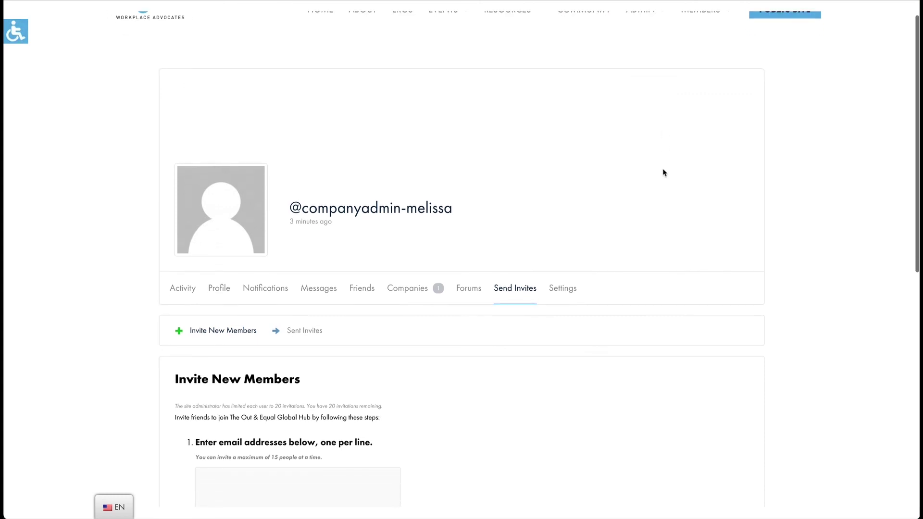
scroll(663, 173, down, 1)
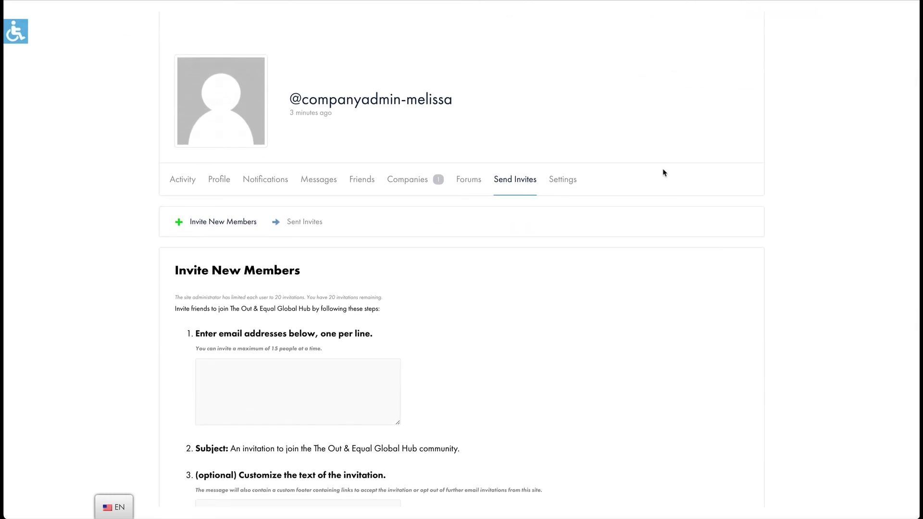
scroll(663, 173, down, 1)
scroll(664, 173, down, 1)
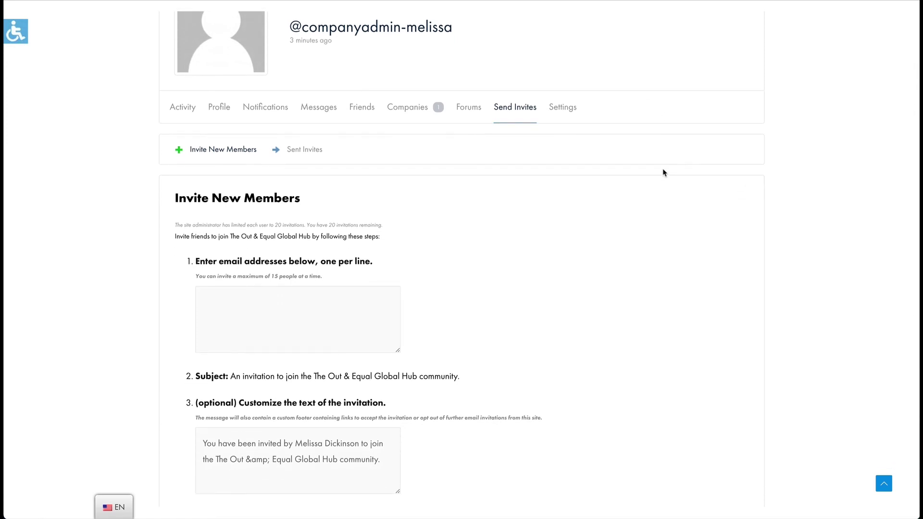
scroll(664, 173, down, 1)
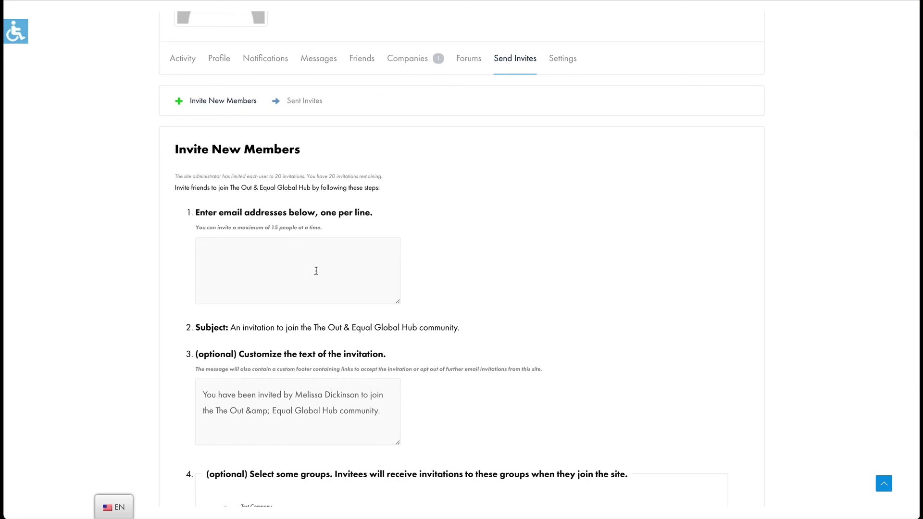
Open Sent Invites, which shows no email invitations sent yet.
click(299, 107)
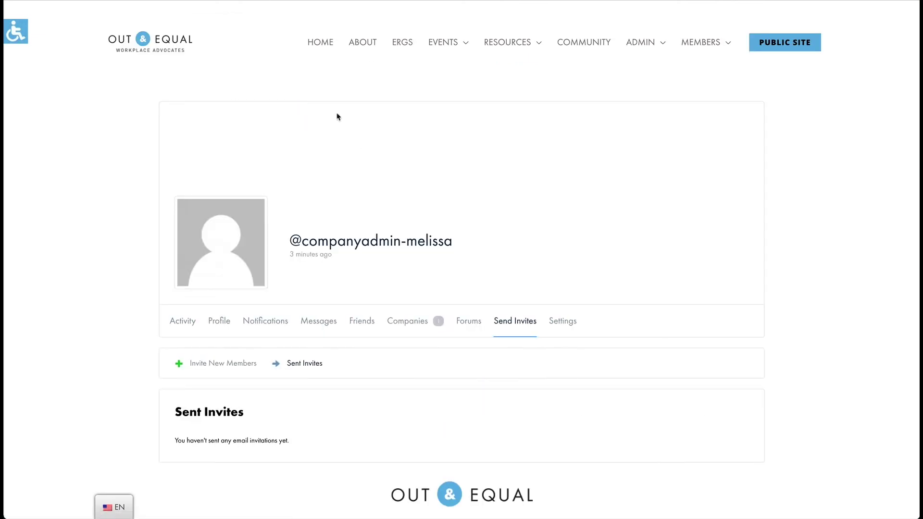